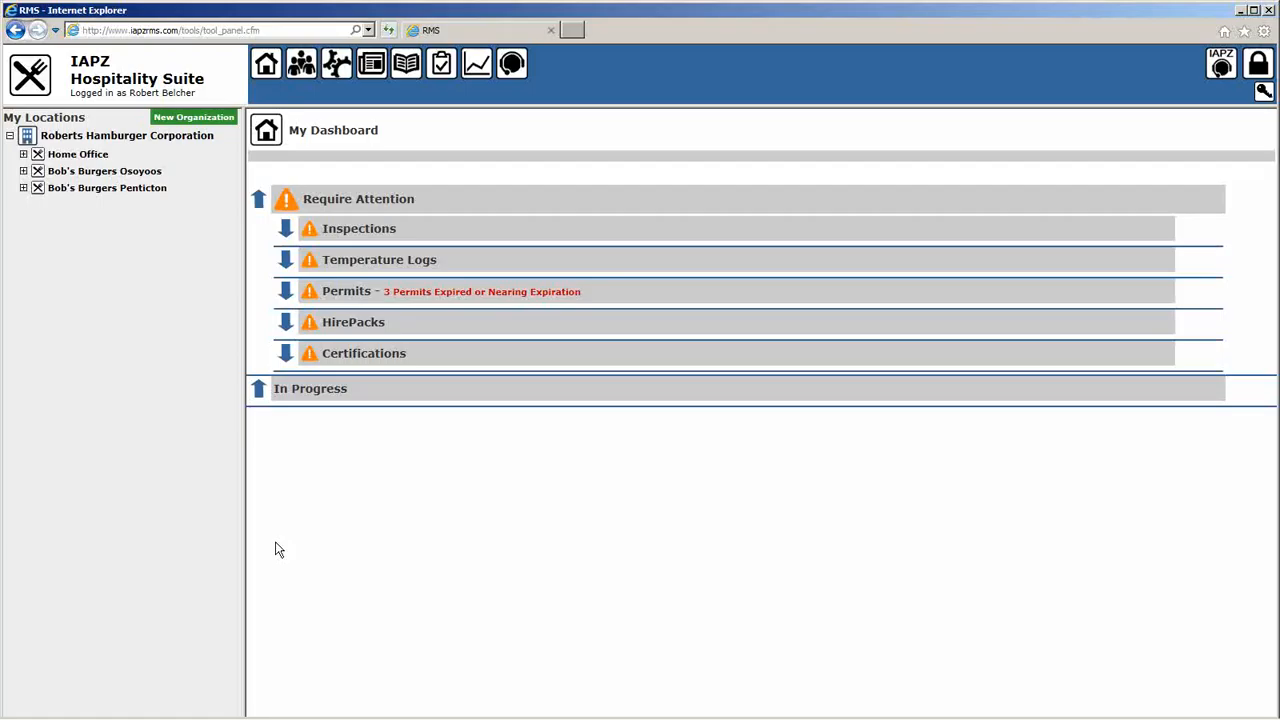
Step: Show the Bob's Burgers Penticton staff contacts and start adding a staff member
click(300, 70)
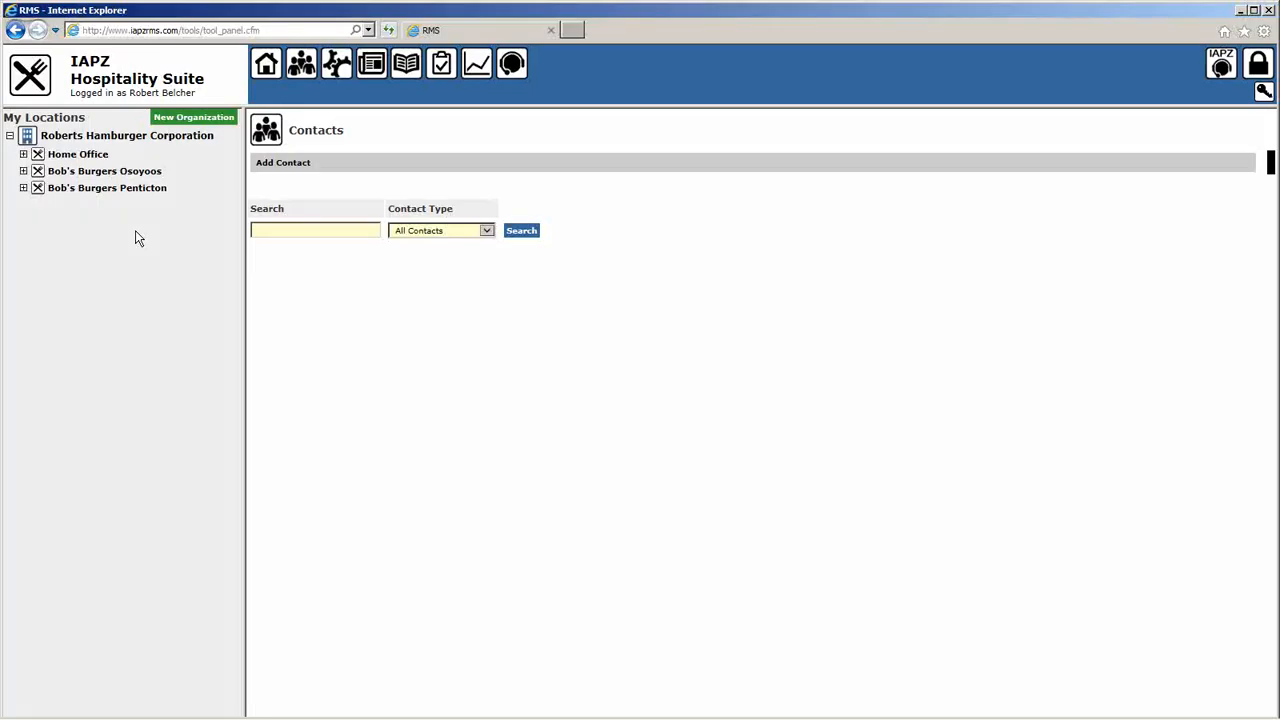
click(104, 190)
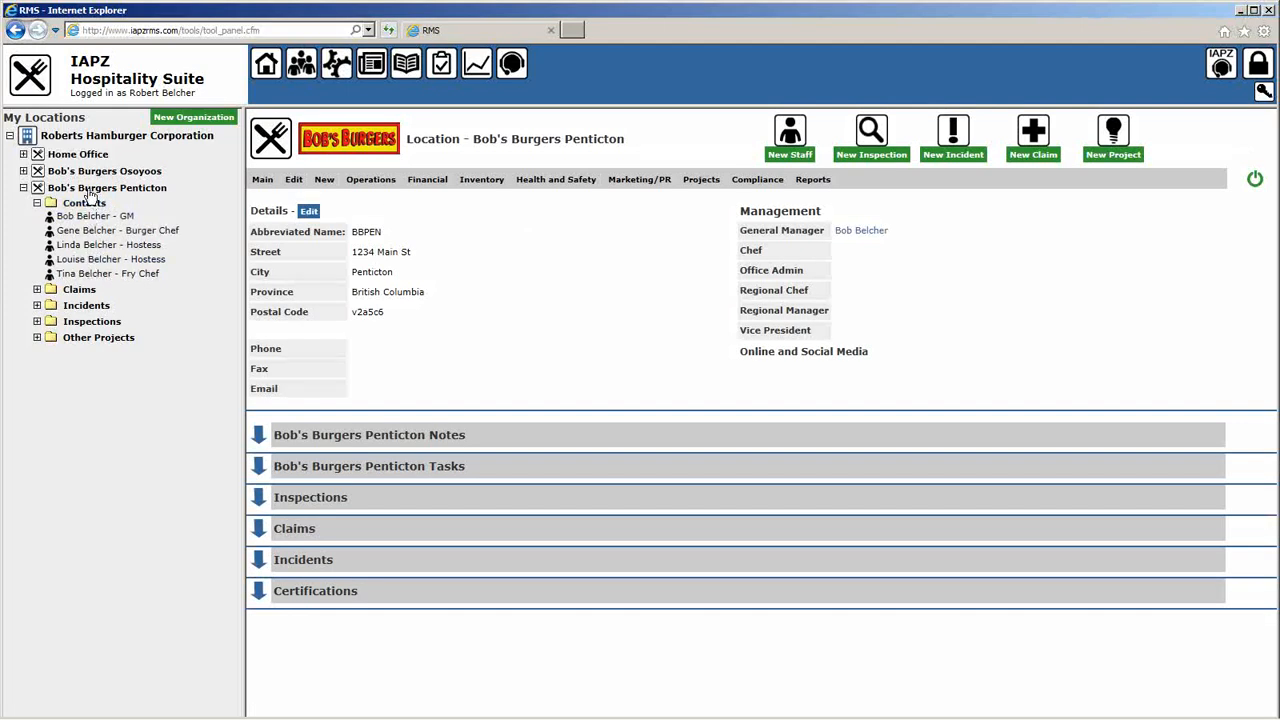
click(84, 203)
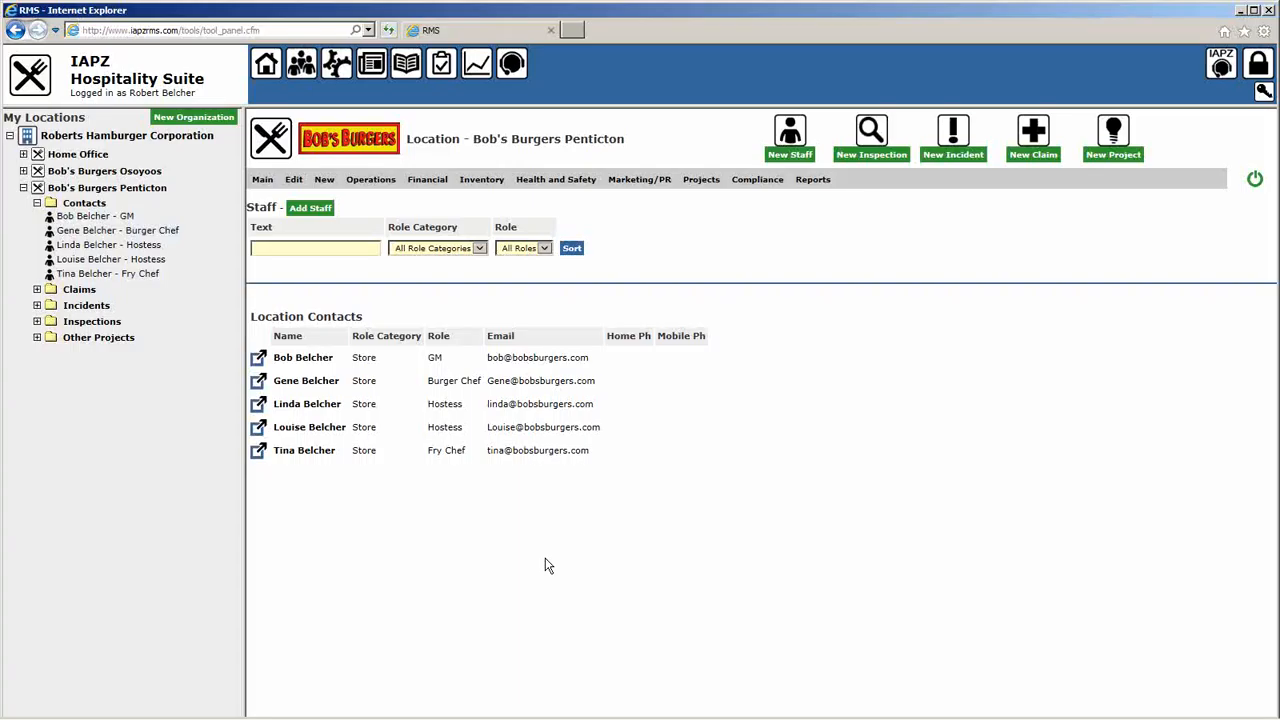
click(311, 208)
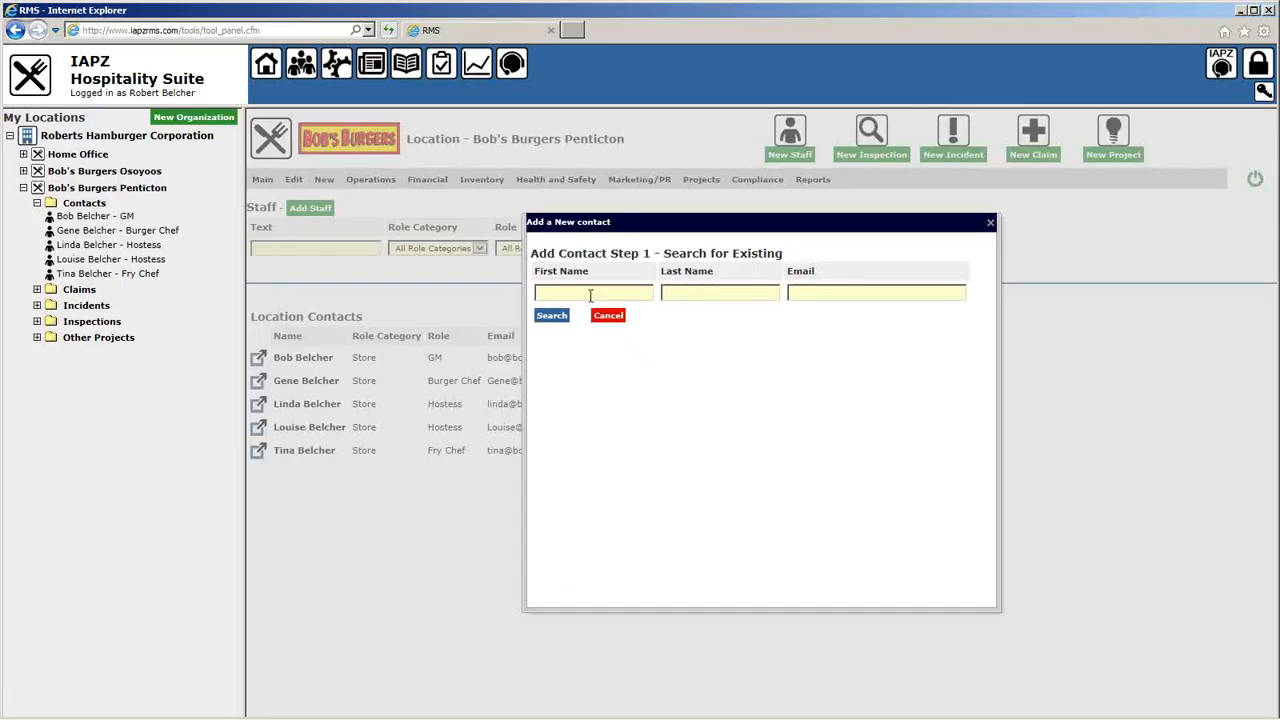
Step: Search by the new person's first and last name and open the Osoyoos possible match's record
click(560, 293)
text(s)
click(863, 292)
click(549, 316)
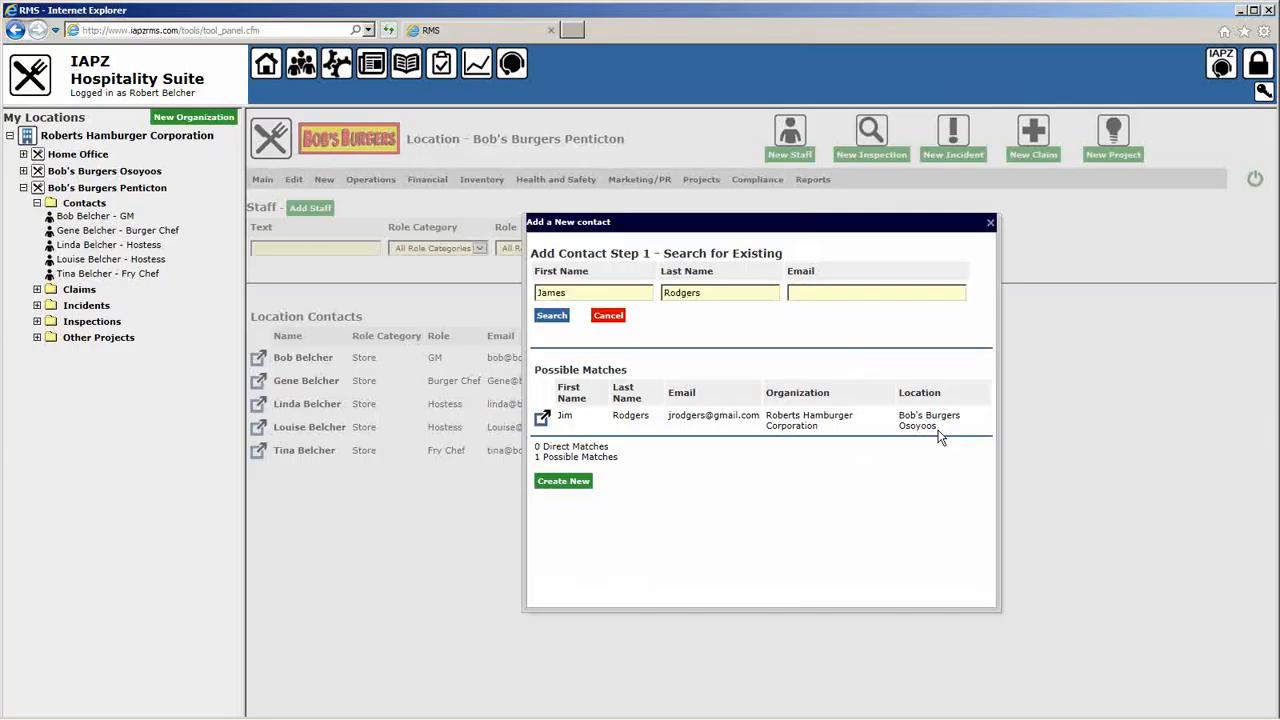
click(543, 418)
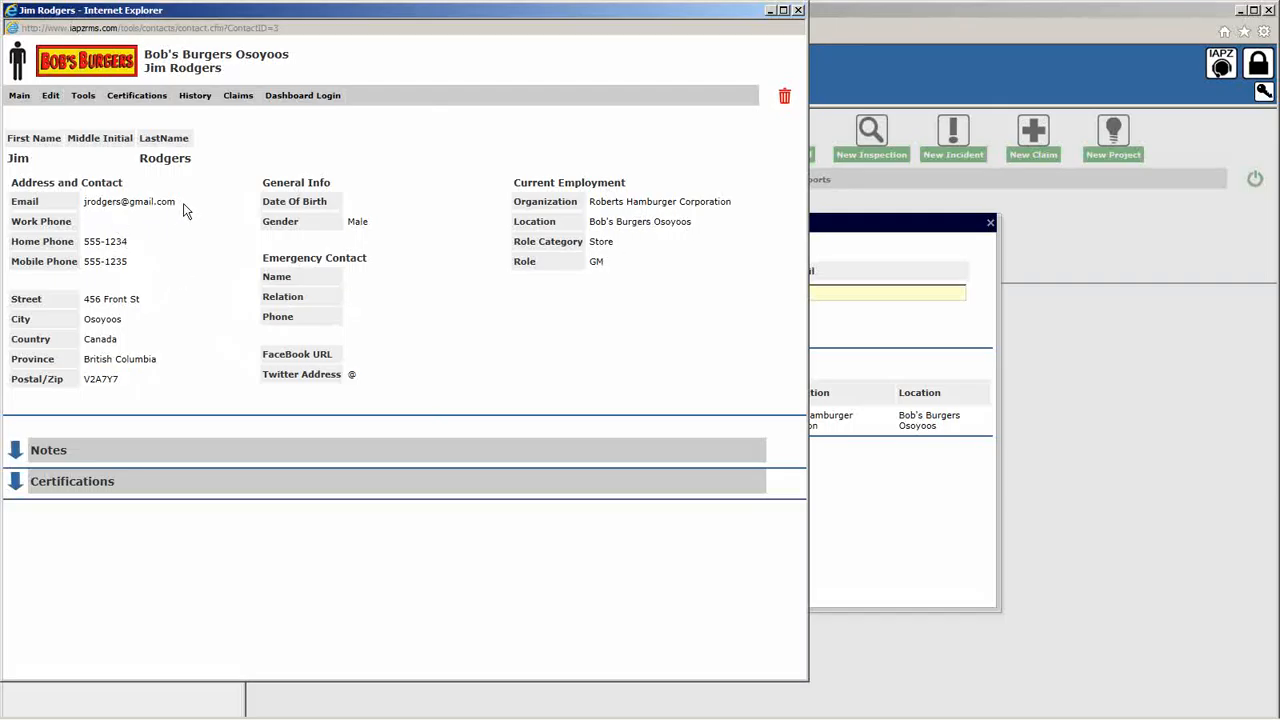
Step: Close the match's record, restart Add Staff, and search using the person's name and e-mail address
click(798, 11)
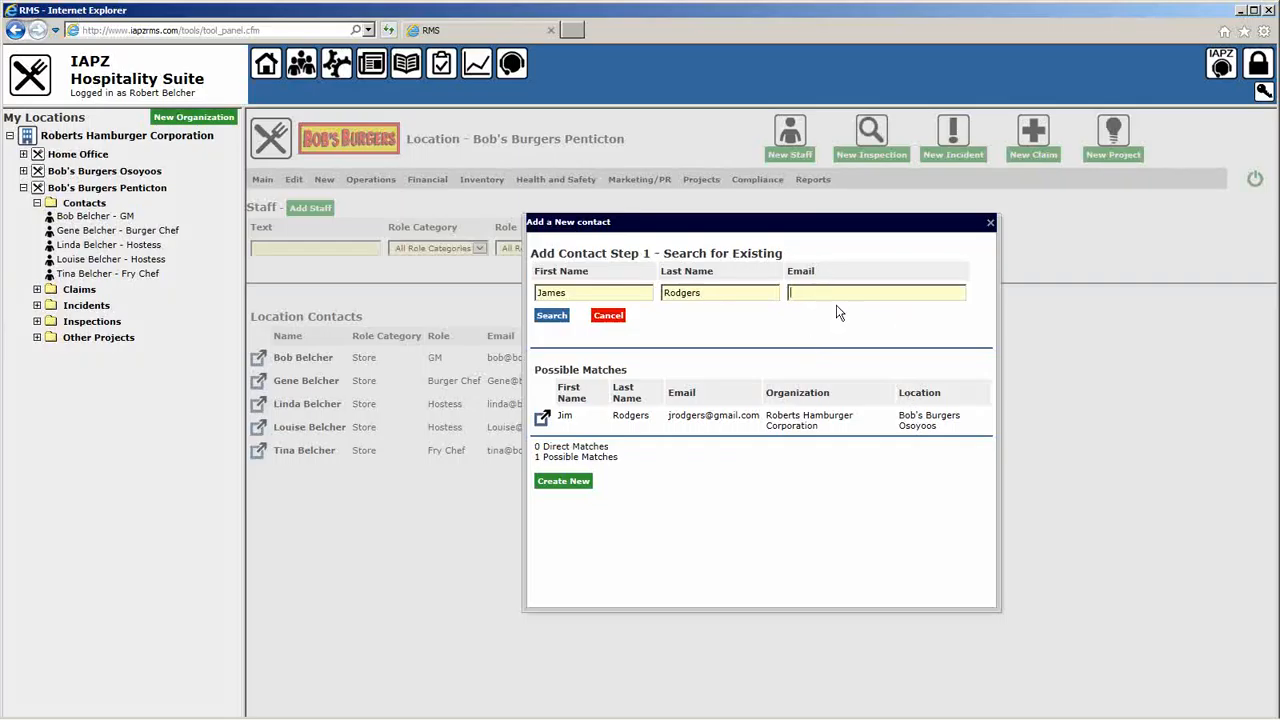
click(990, 222)
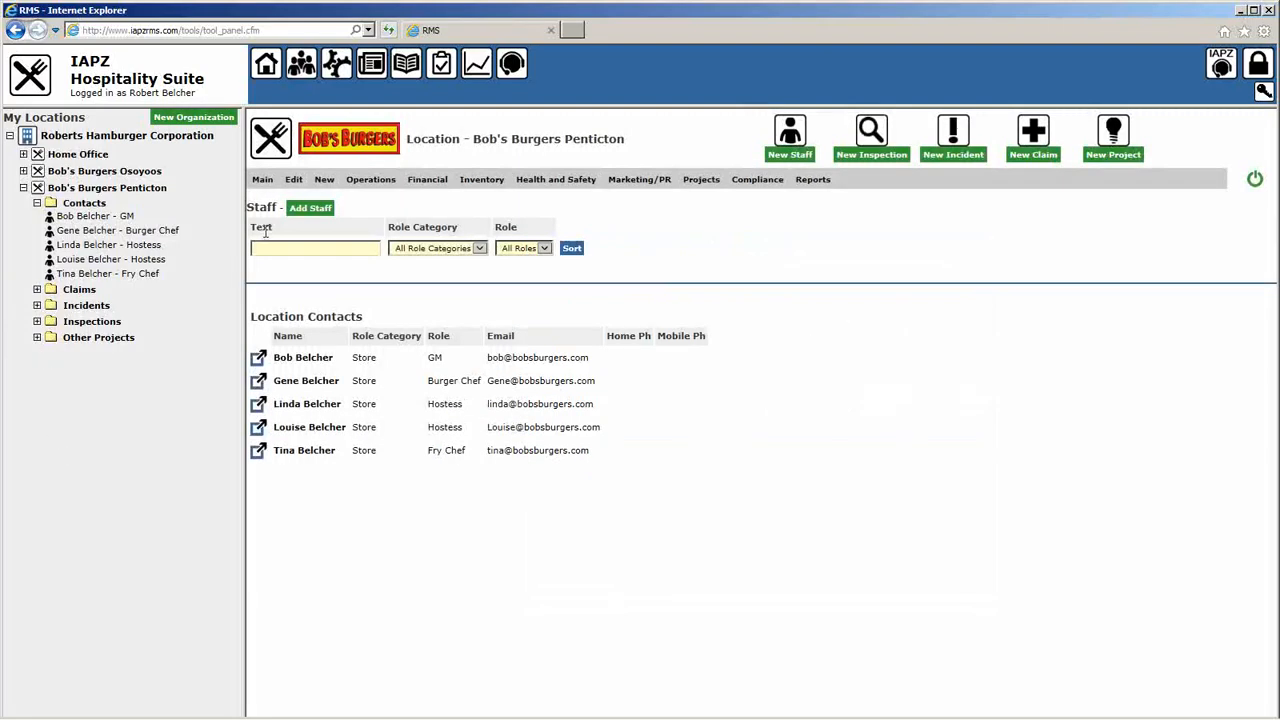
click(302, 205)
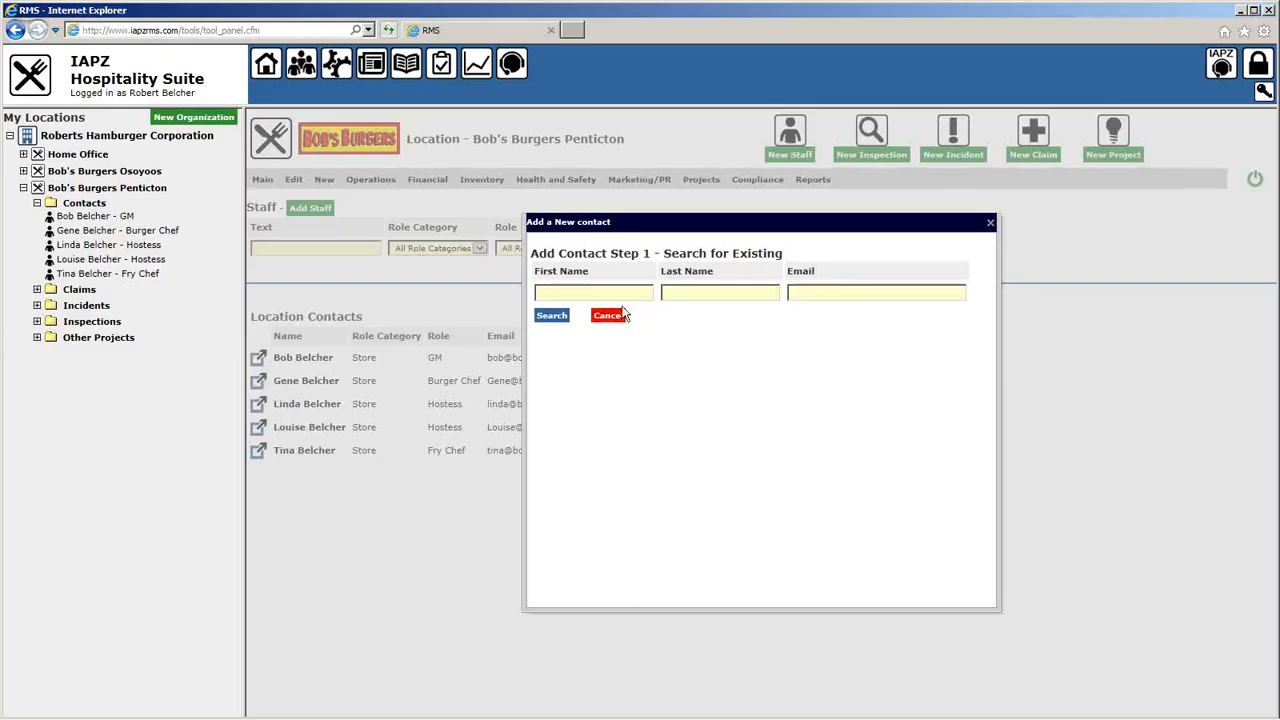
click(620, 291)
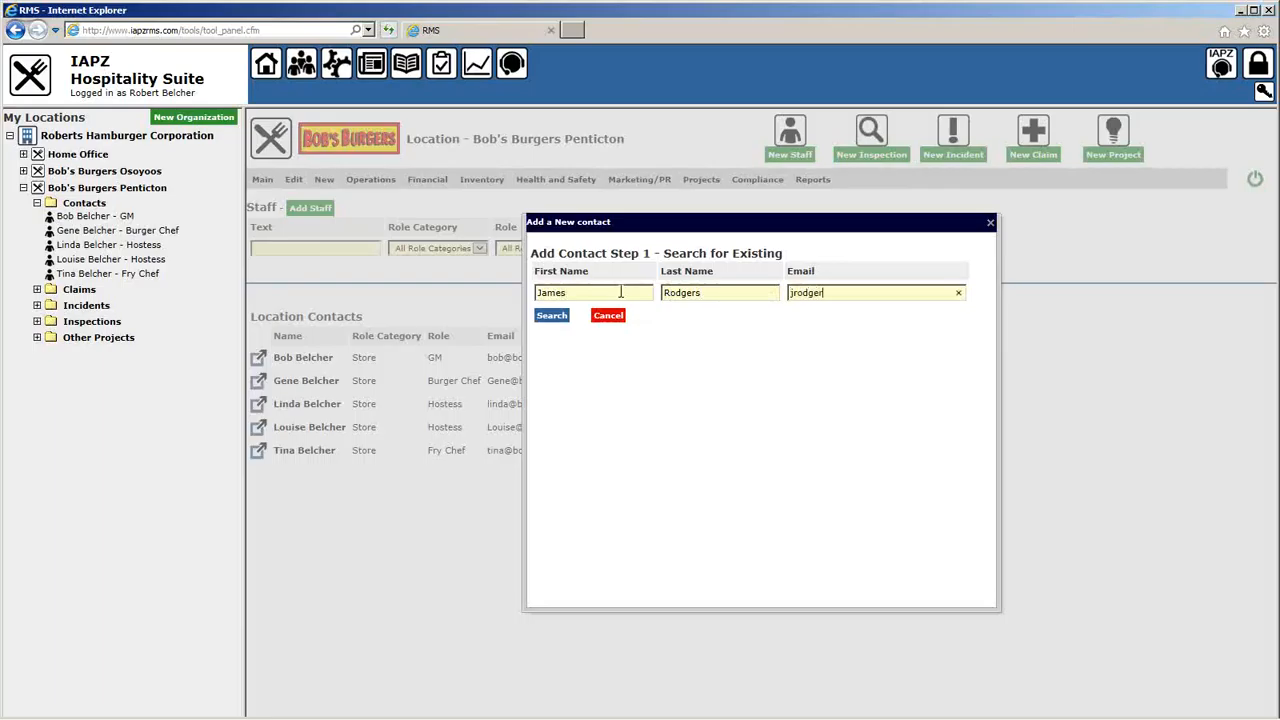
click(551, 315)
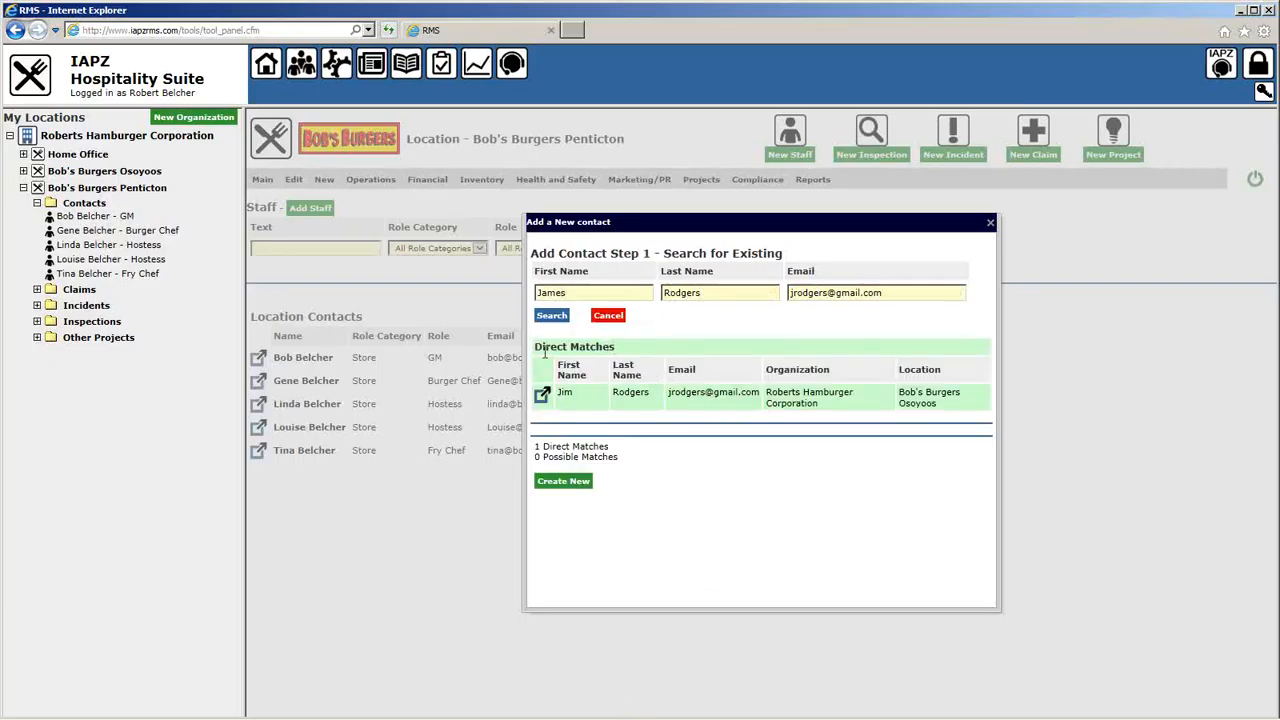
Step: Clear the entered e-mail and rerun the search on name only
drag(667, 393, 757, 396)
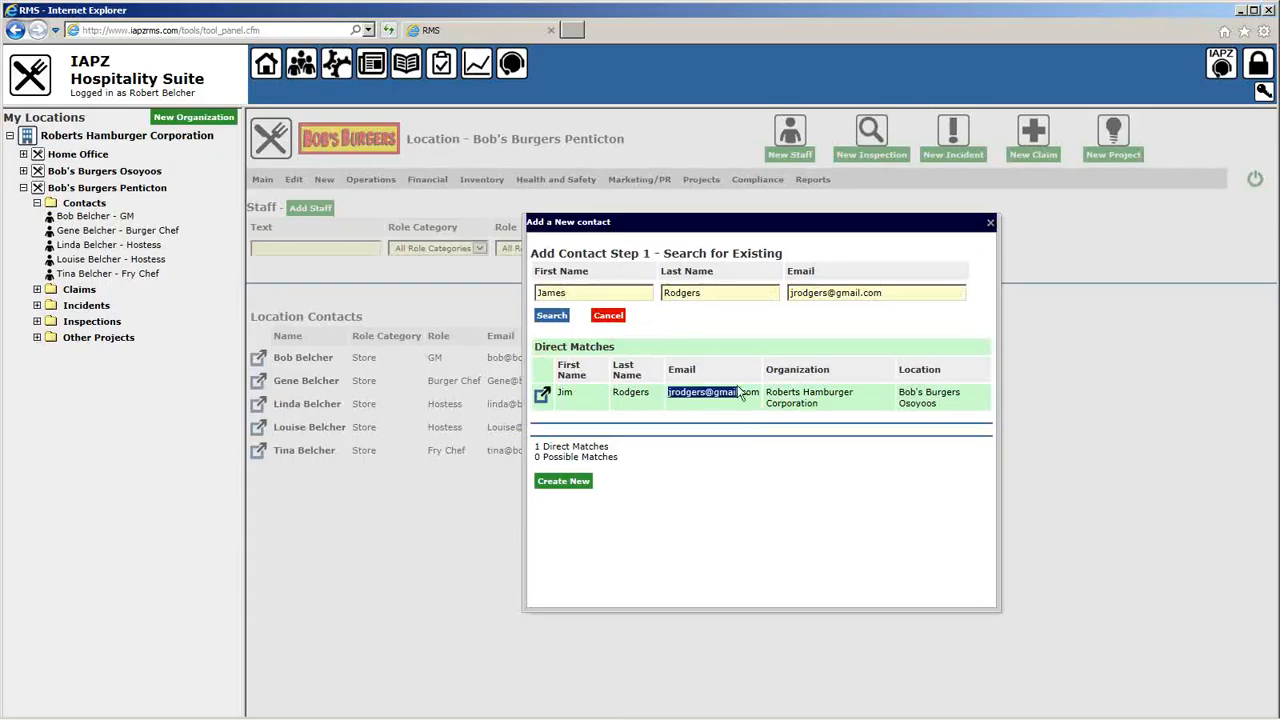
click(751, 402)
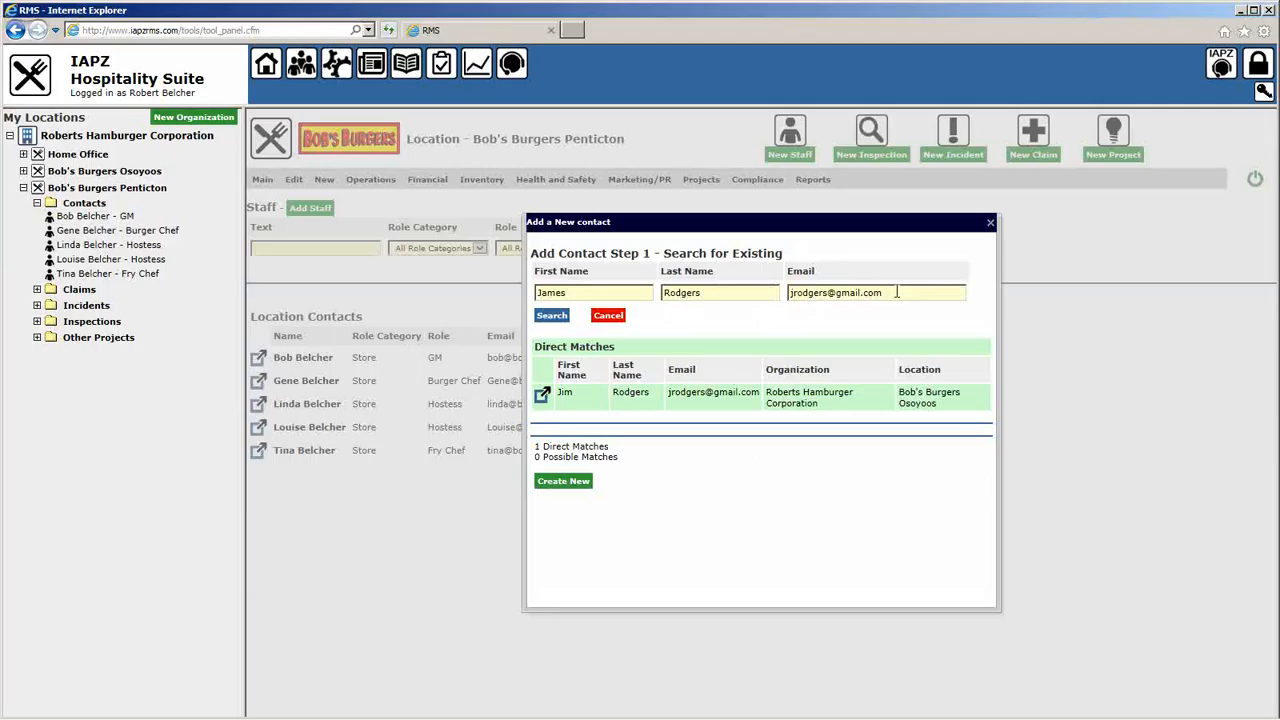
drag(897, 292, 790, 293)
click(875, 314)
drag(881, 290, 585, 313)
key(BackSpace)
click(550, 316)
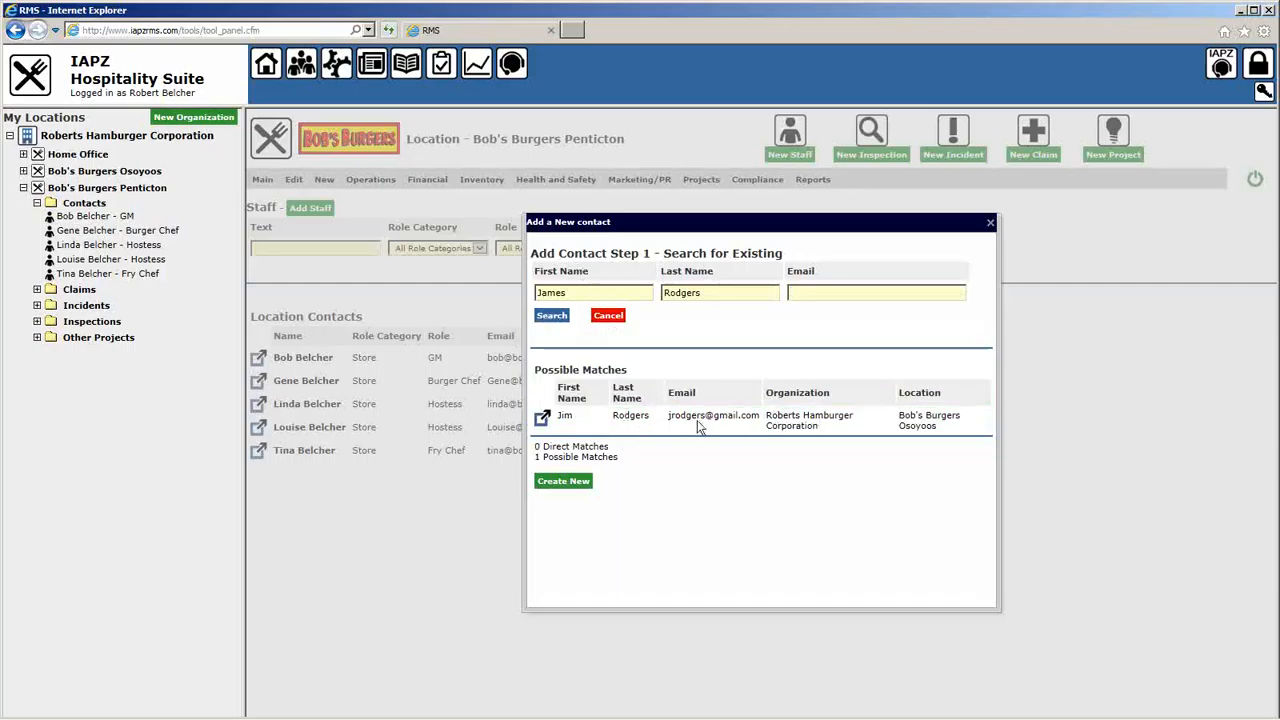
Step: Search again with a different e-mail address and choose to create a new contact
click(812, 291)
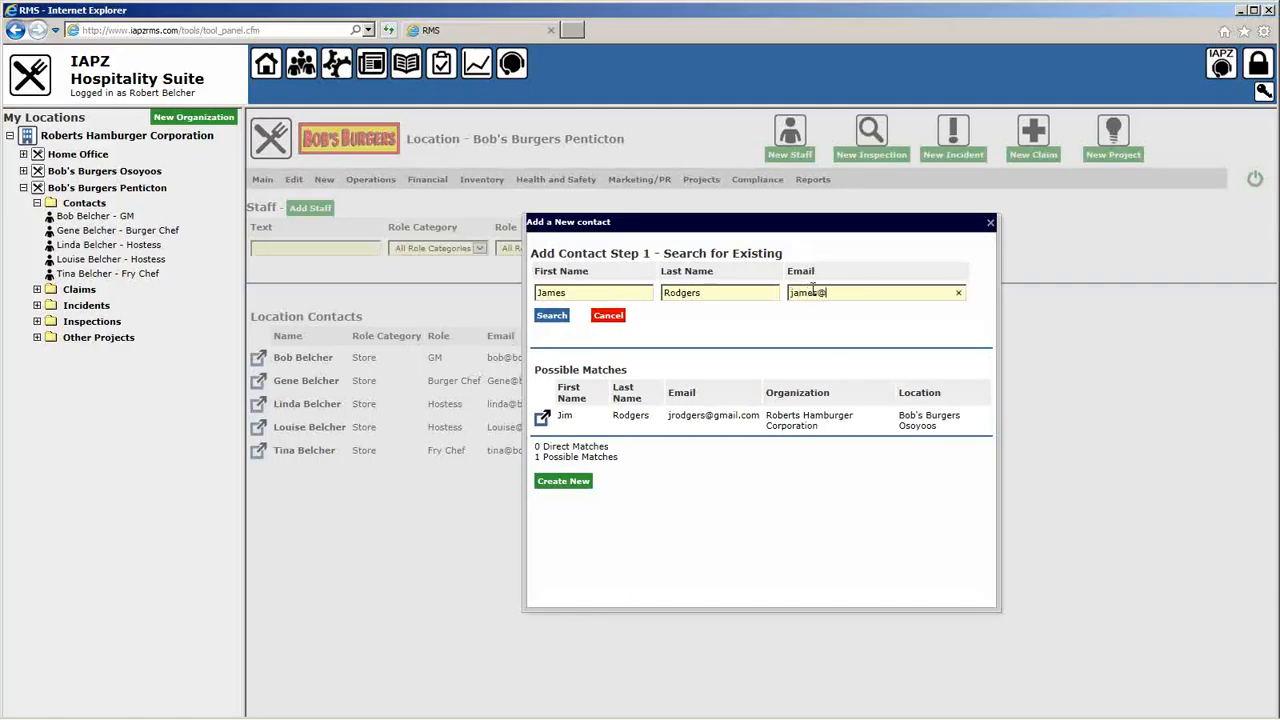
click(549, 319)
click(562, 484)
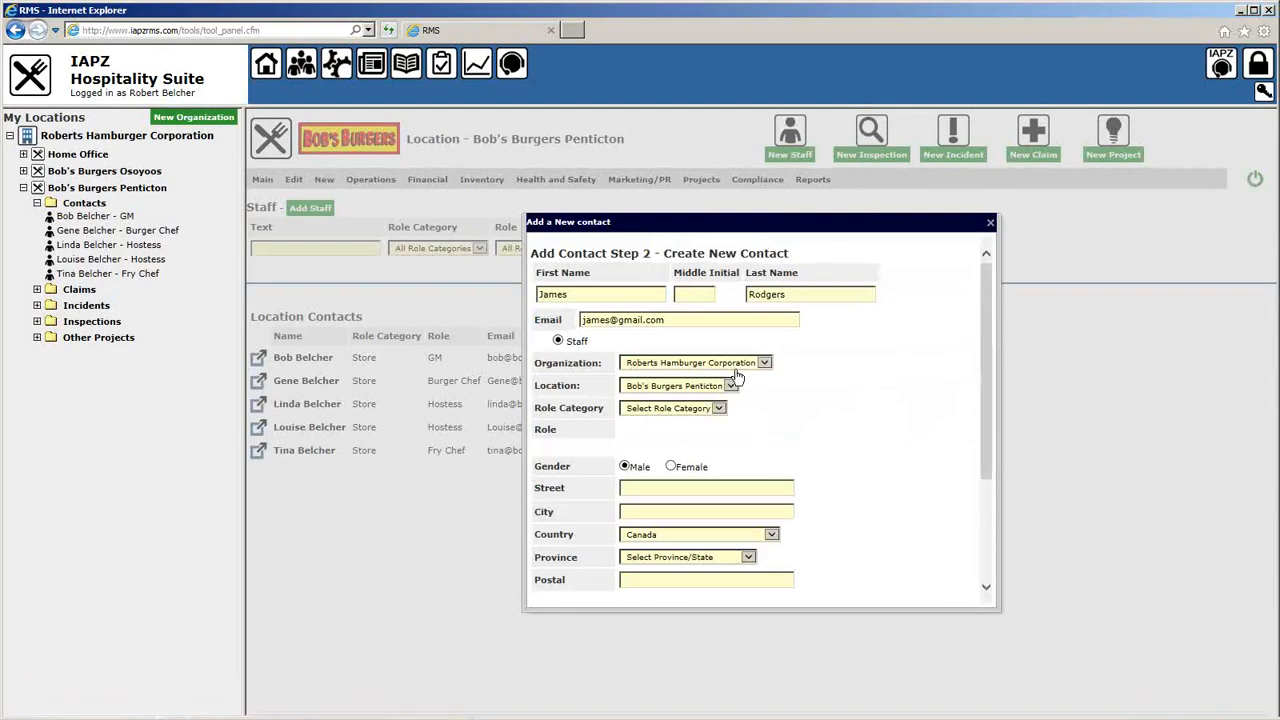
Step: Add the middle initial, set Role Category Store and Role GM, save, and open the new record
click(684, 294)
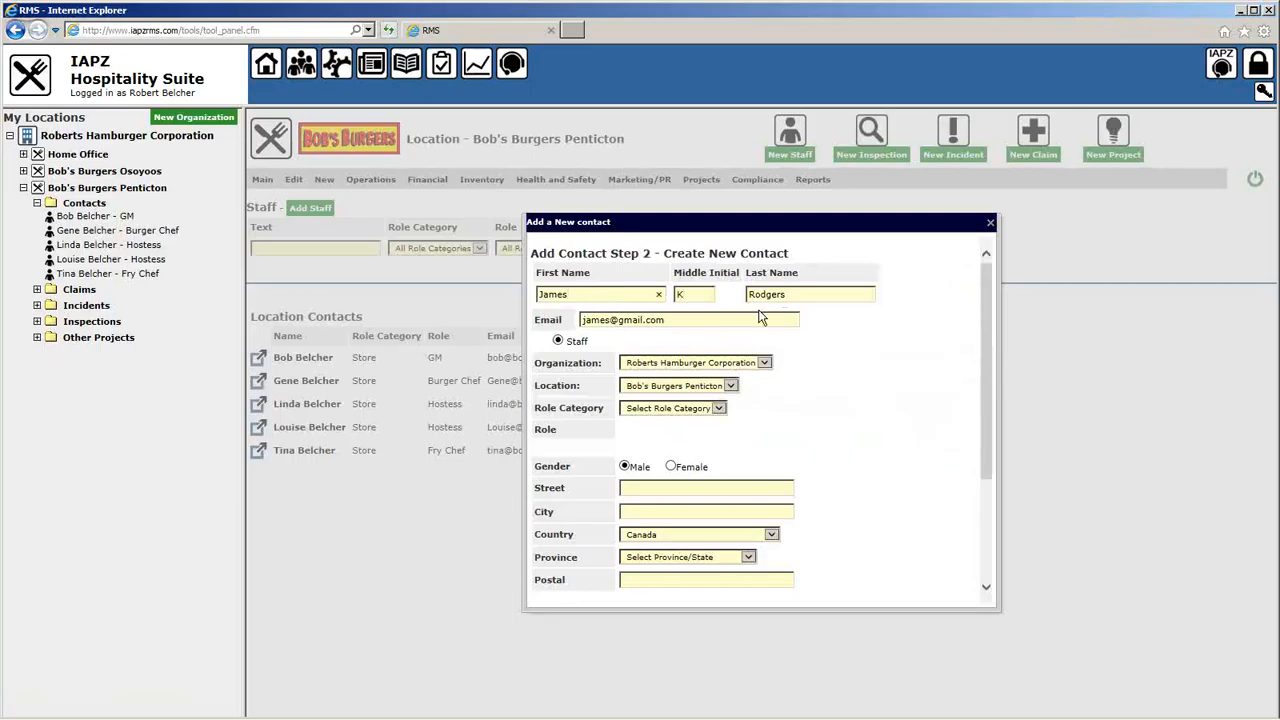
click(670, 321)
click(688, 410)
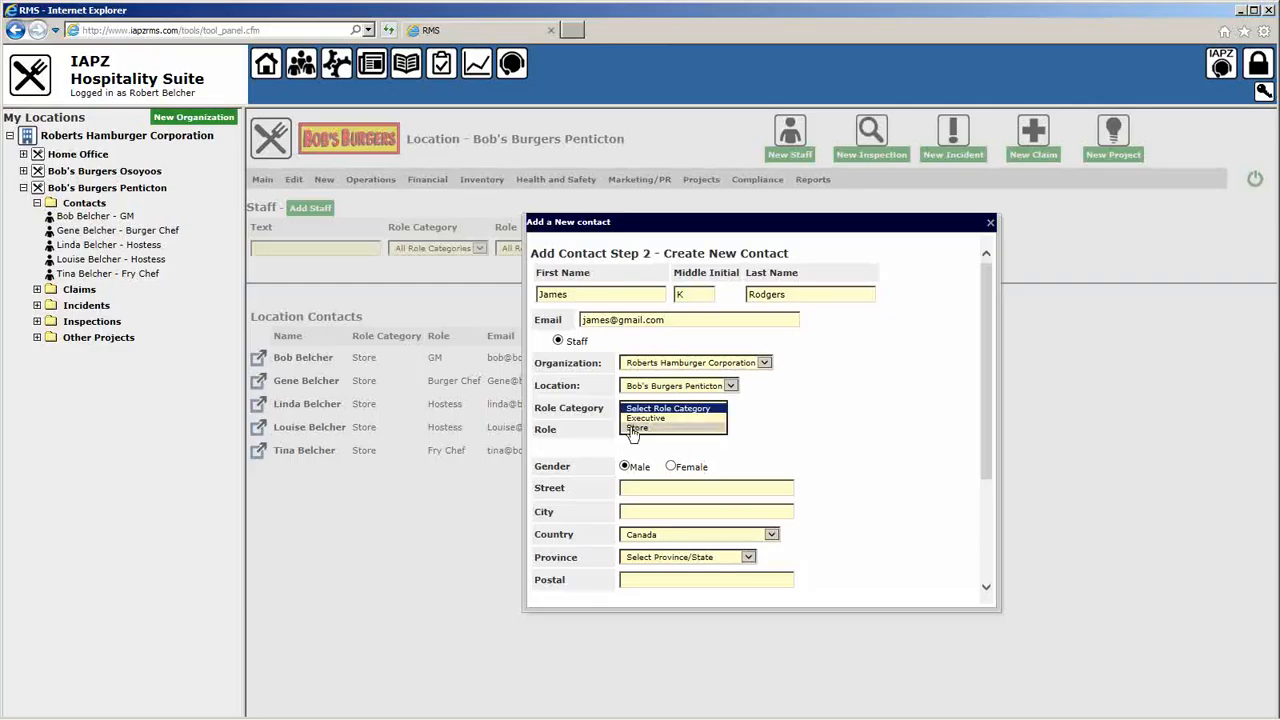
click(665, 437)
click(670, 431)
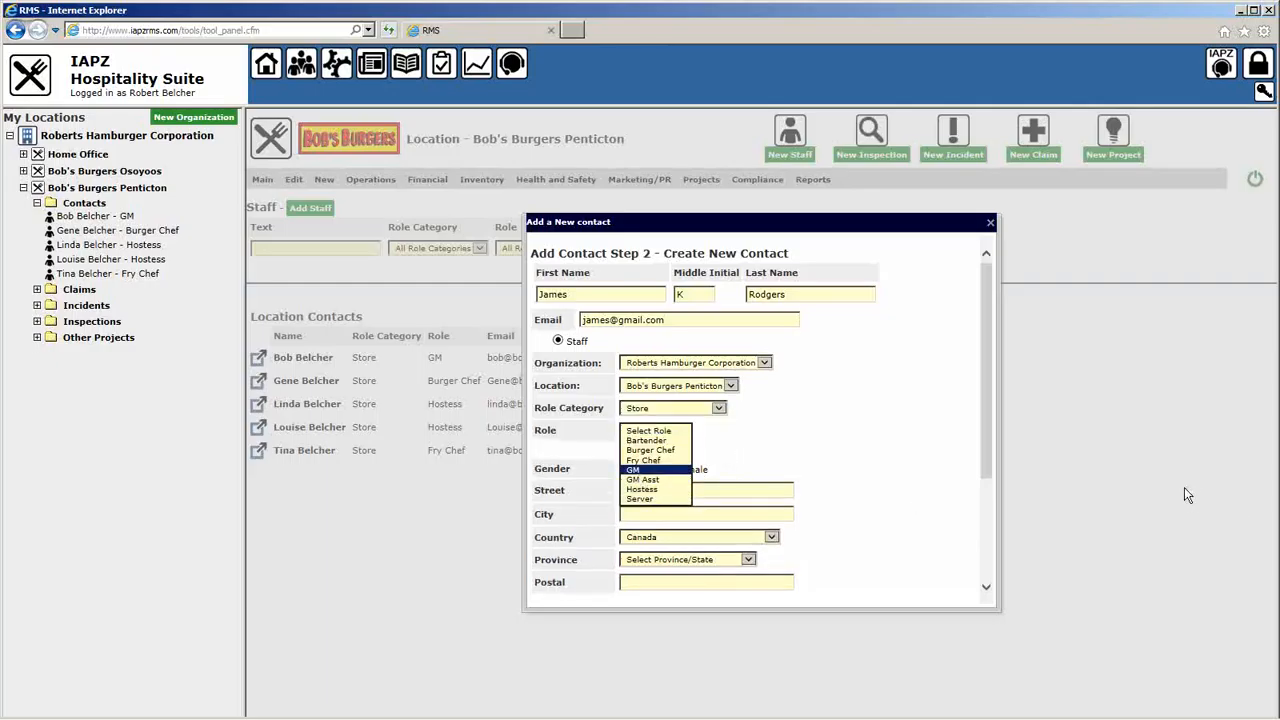
click(645, 469)
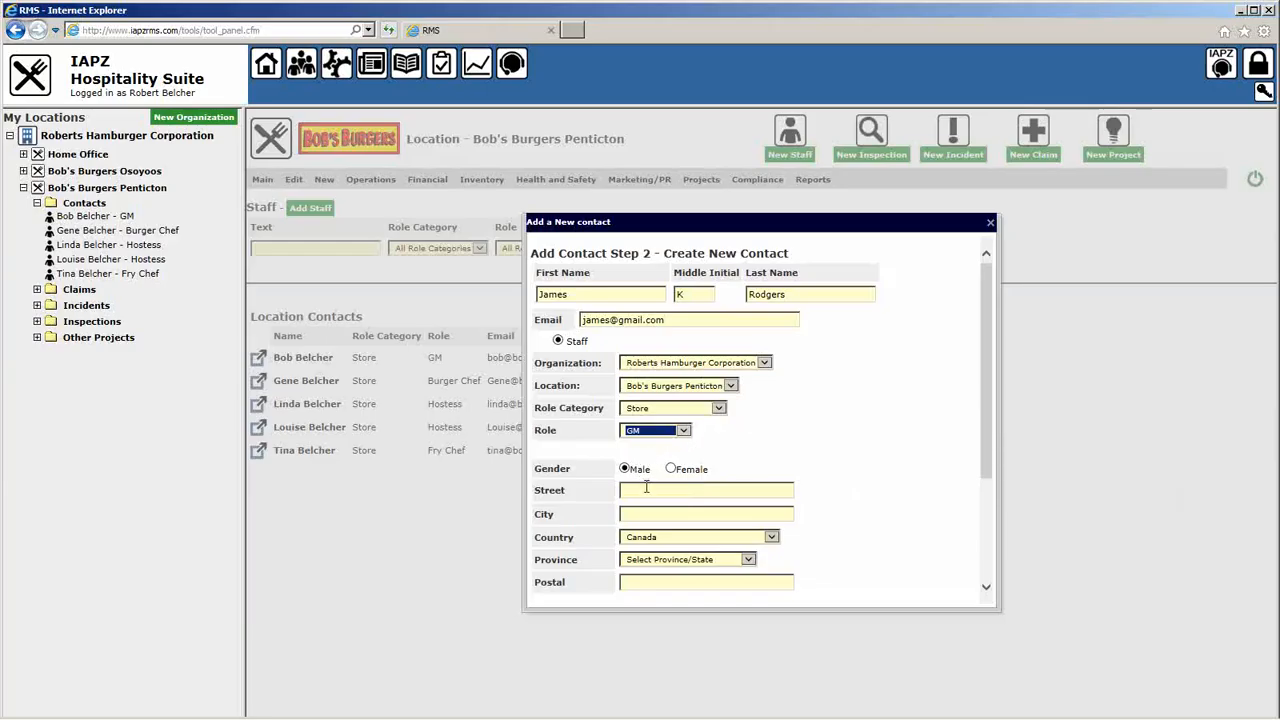
scroll(645, 491, down, 3)
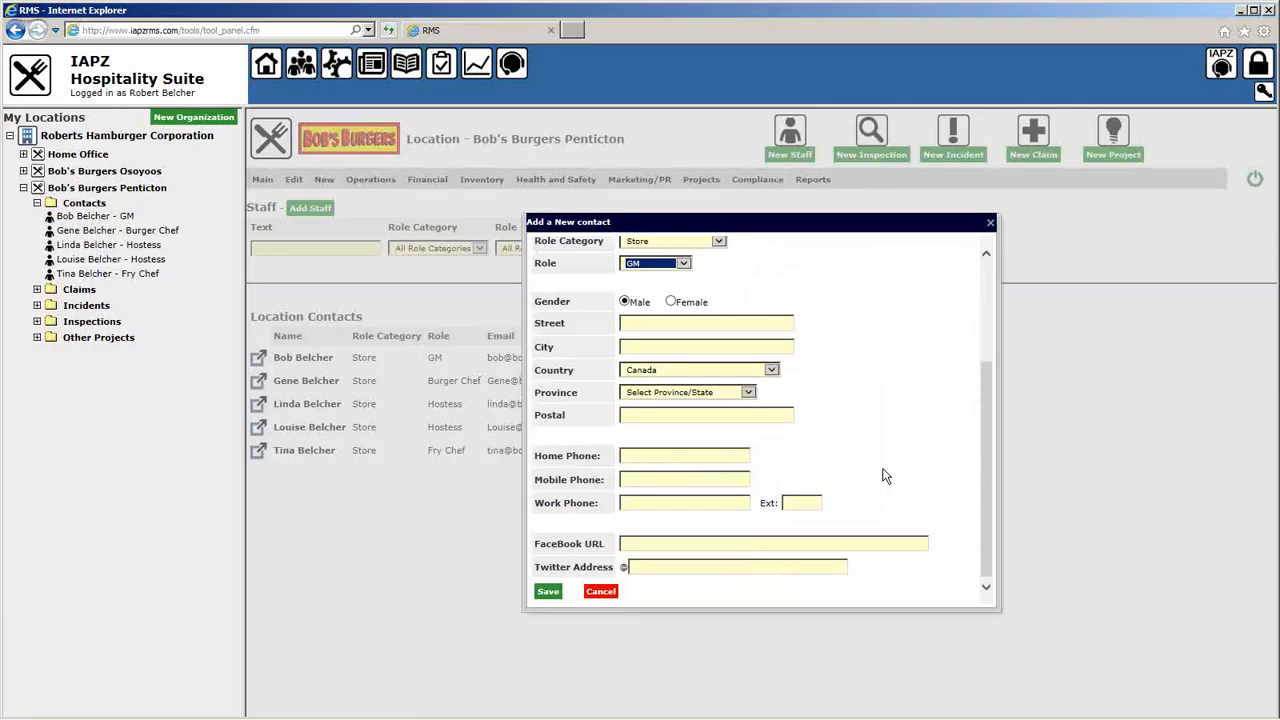
click(548, 591)
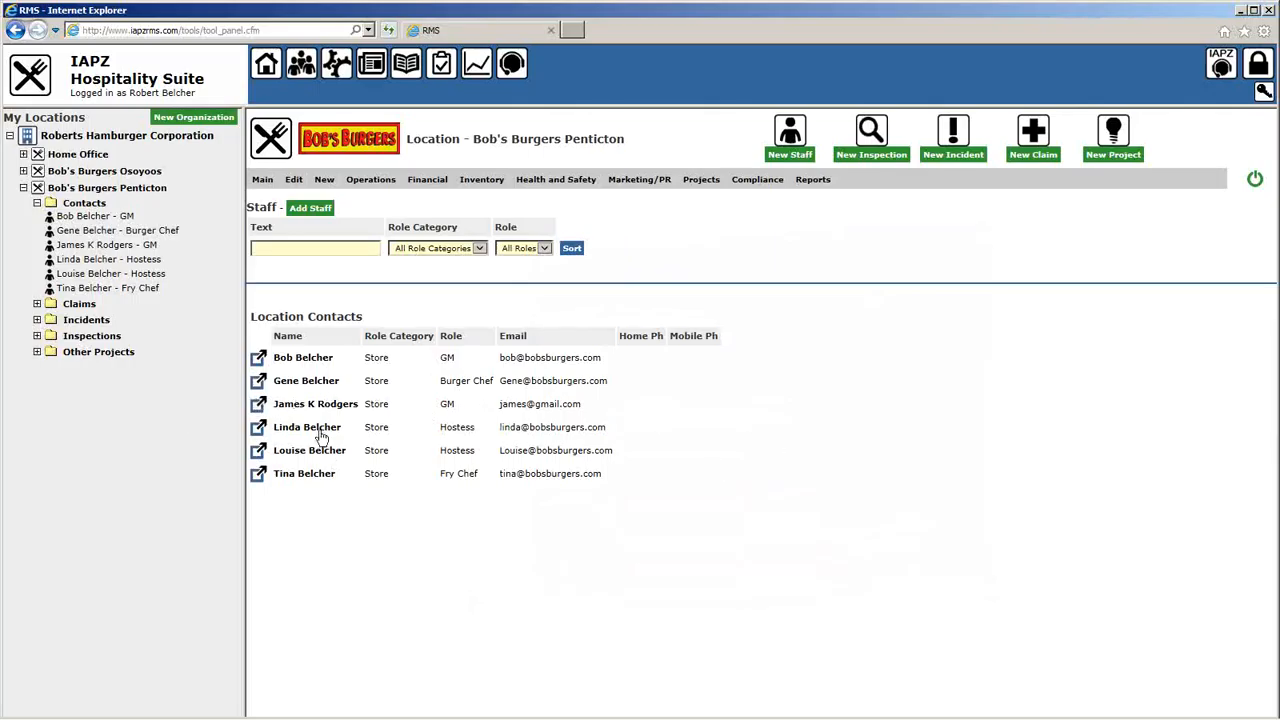
click(258, 405)
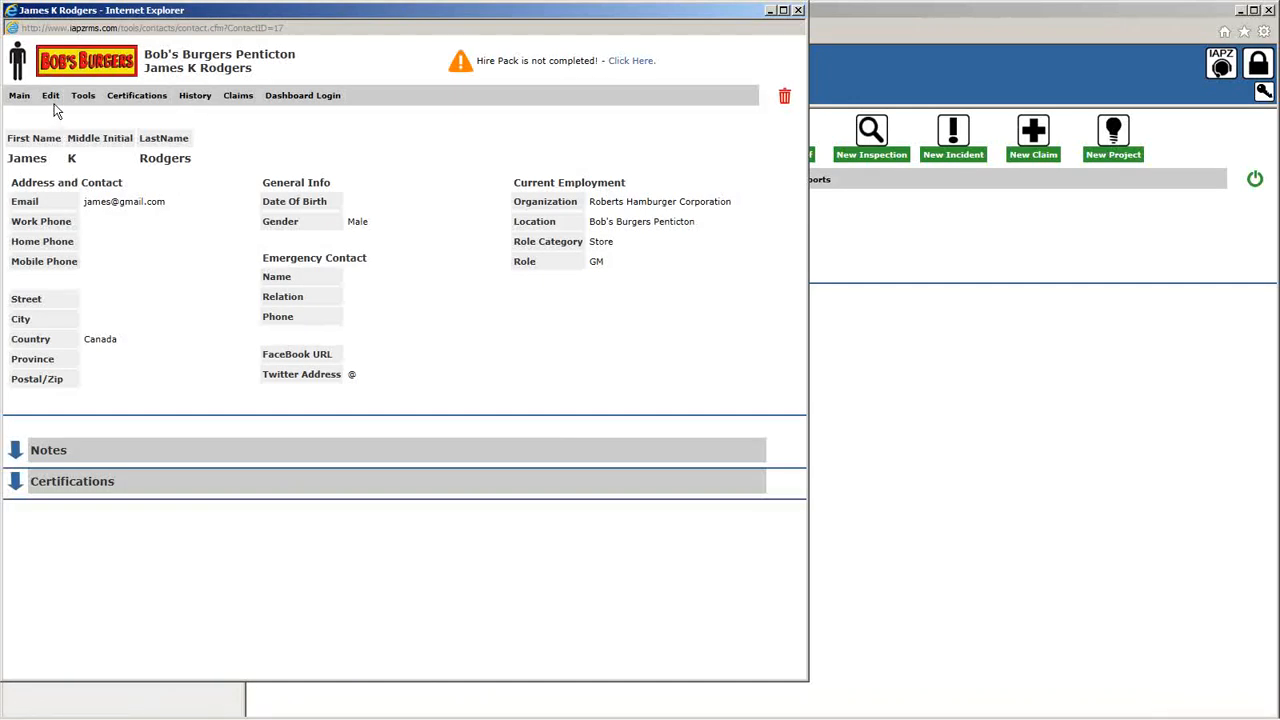
click(56, 113)
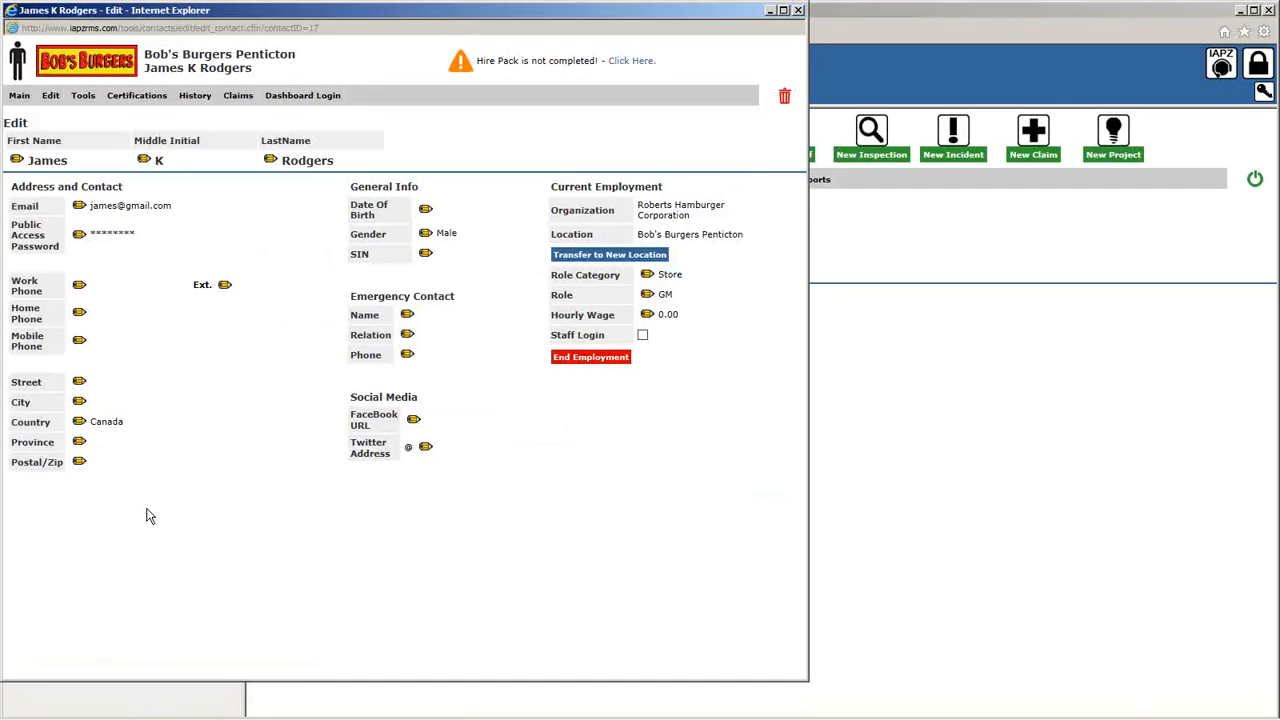
click(798, 10)
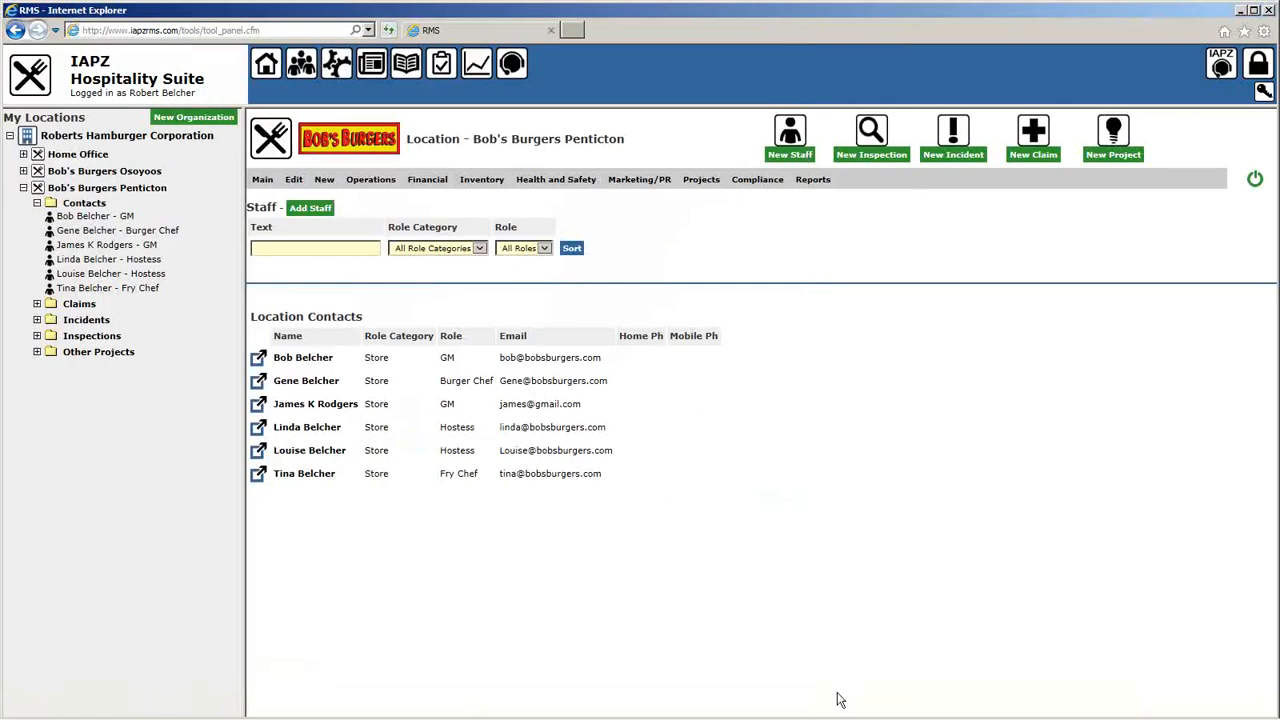